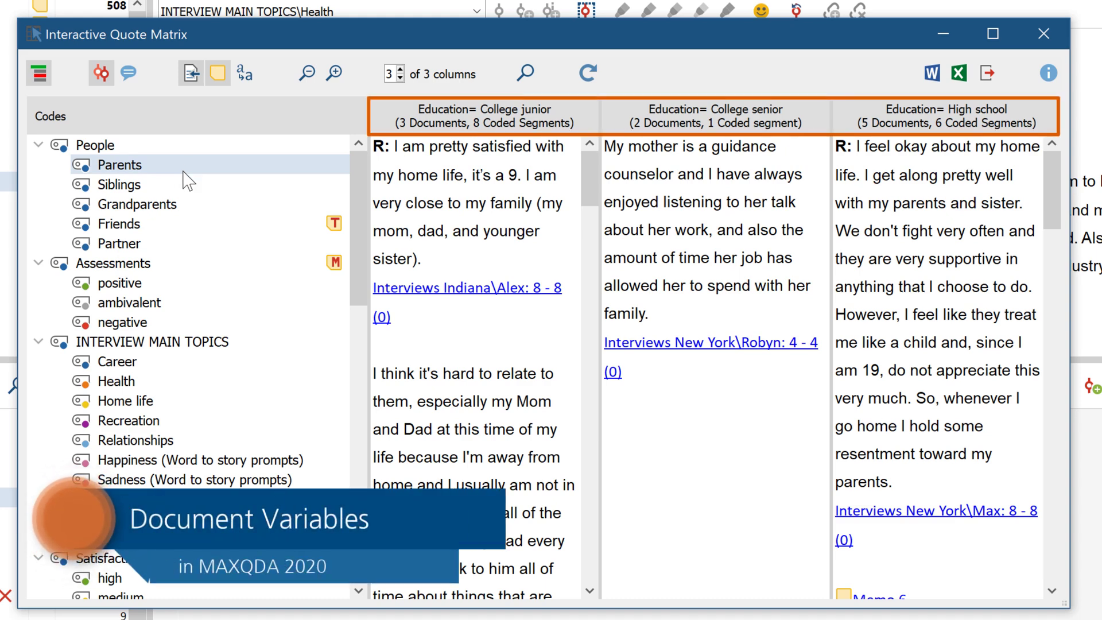
Step: Review Siblings and Grandparents quotes per education group and show the crosstab as percentages
{"action": "left_click", "coordinate": [184, 188]}
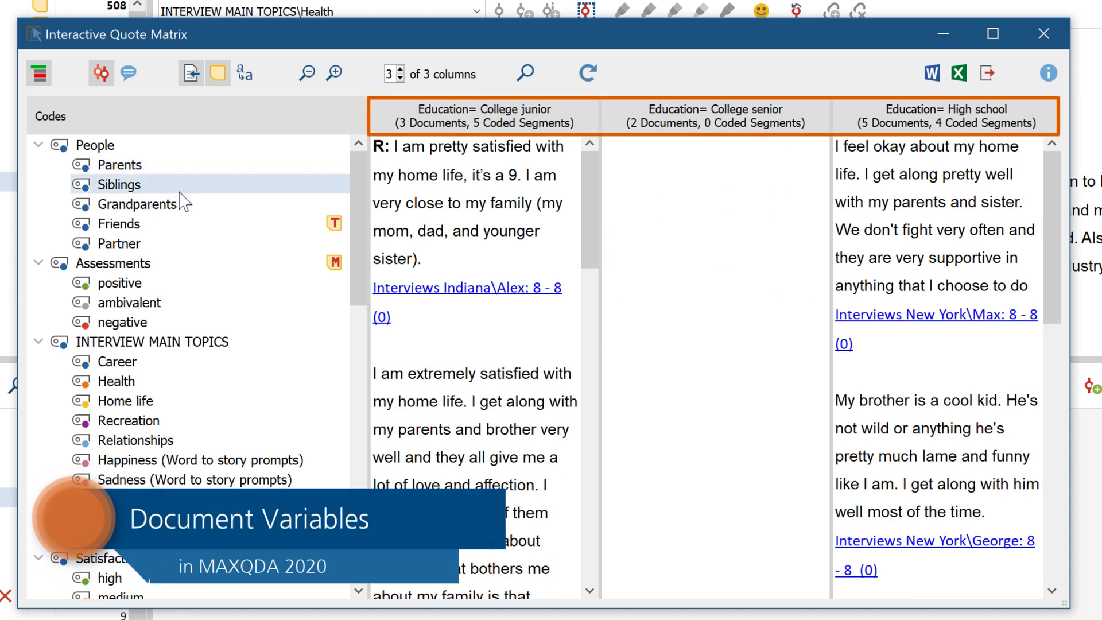
{"action": "left_click", "coordinate": [181, 208]}
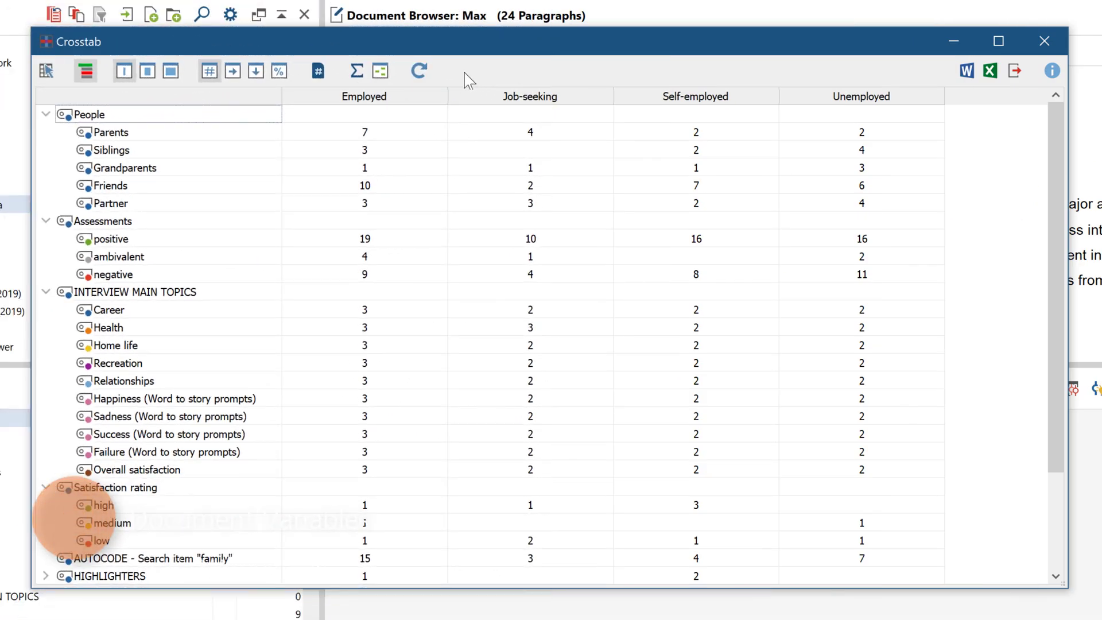
{"action": "left_click", "coordinate": [283, 79]}
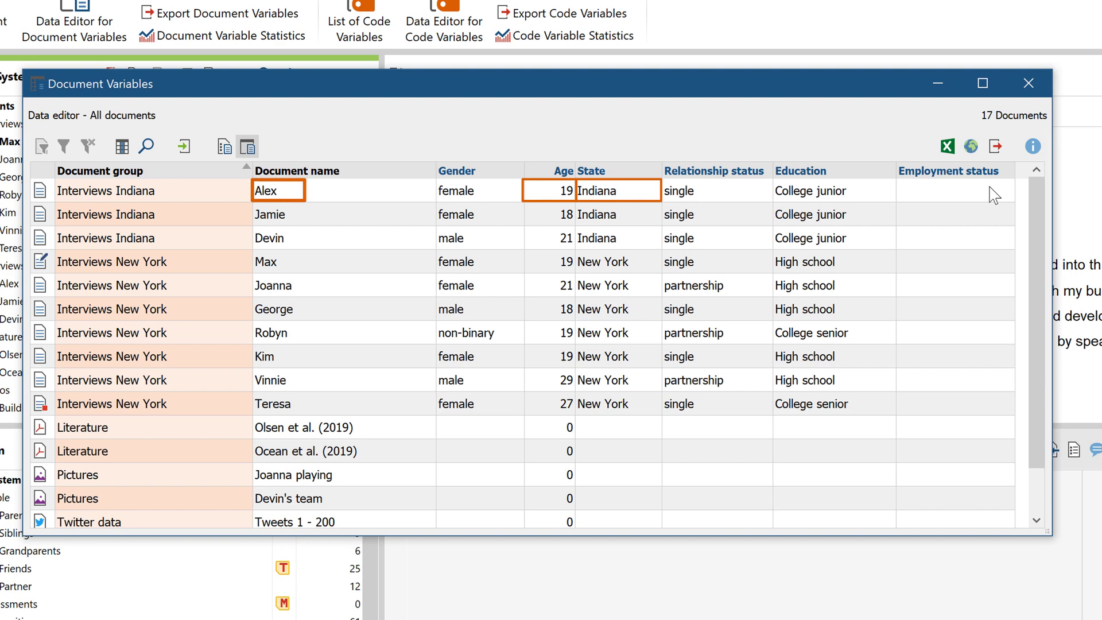
Step: Enter Employment status Employed, Unemployed, Employed and Self-employed for the first four interviews
{"action": "left_click", "coordinate": [990, 186]}
{"action": "type", "text": "Employed"}
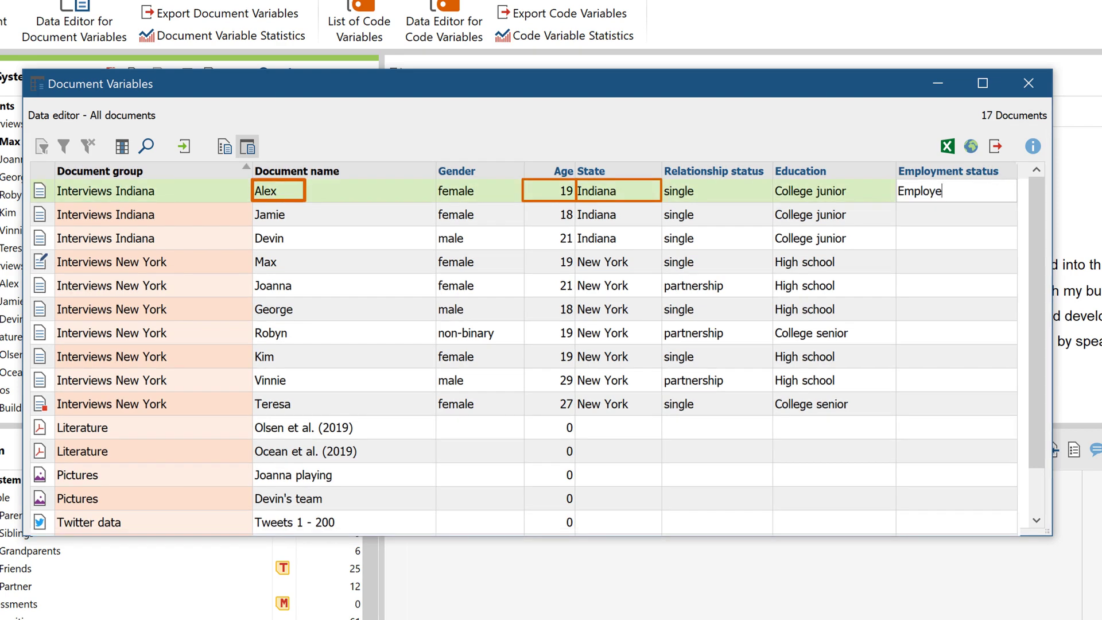
{"action": "key", "text": "Return"}
{"action": "type", "text": "Unemployed"}
{"action": "key", "text": "Return"}
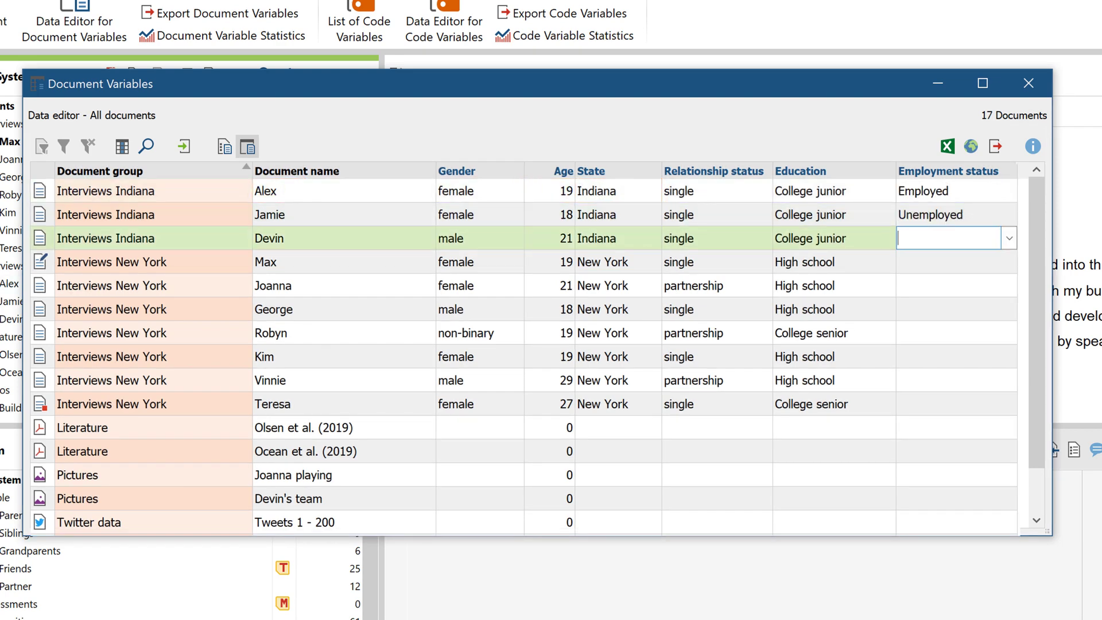
{"action": "type", "text": "Employed"}
{"action": "key", "text": "Return"}
{"action": "type", "text": "Self-emplyedd"}
{"action": "key", "text": "Return"}
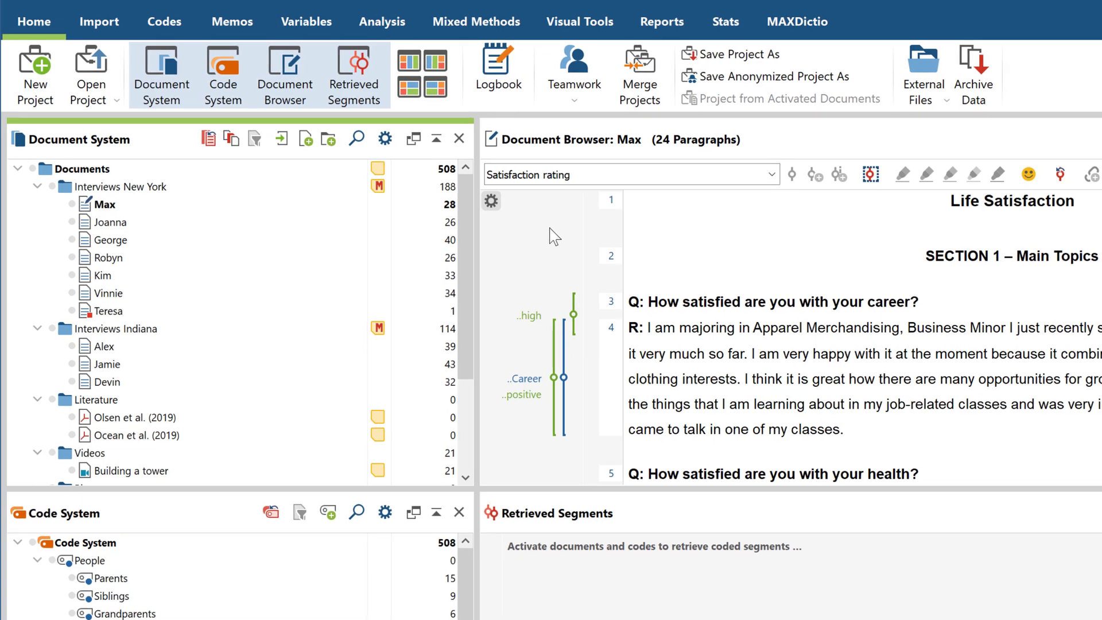
Step: Open the List of Document Variables from the Variables tab
{"action": "left_click", "coordinate": [314, 32]}
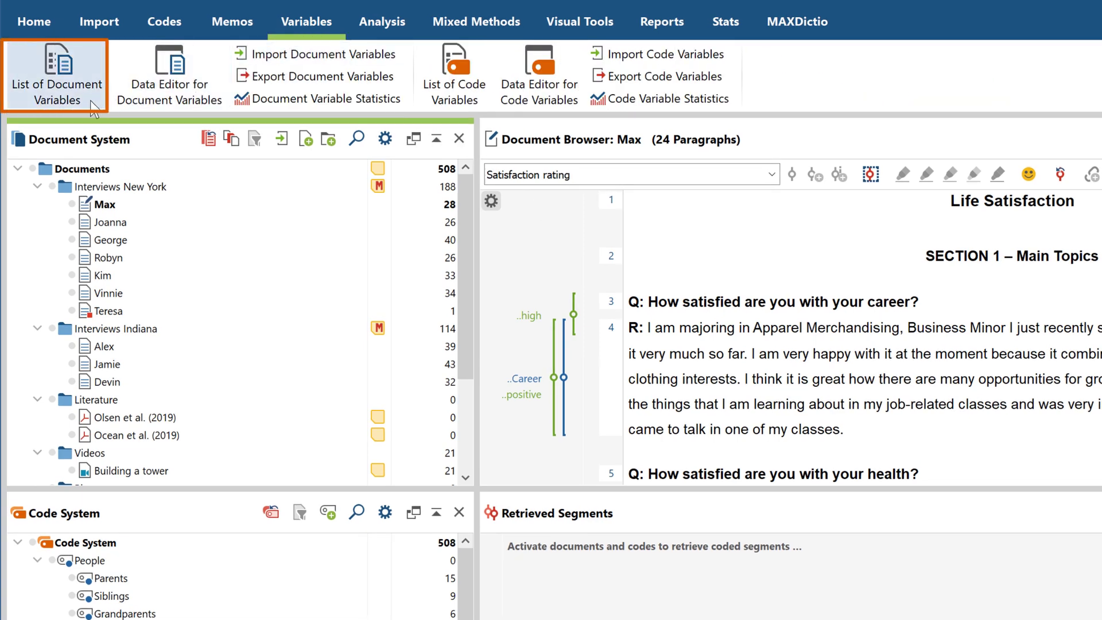
{"action": "left_click", "coordinate": [91, 102]}
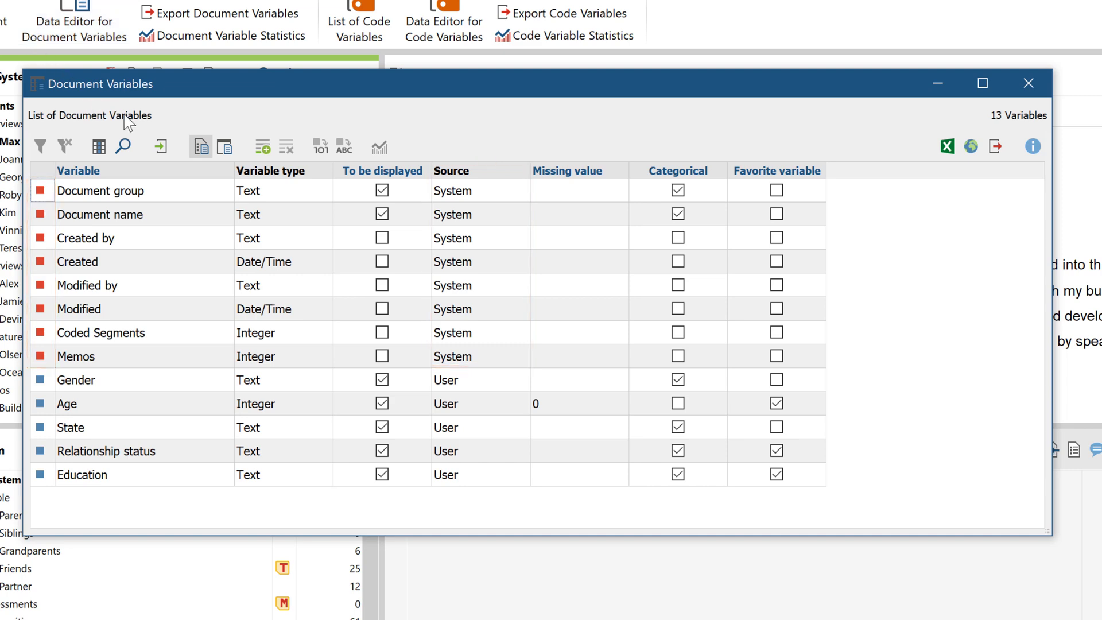
Step: Create a Text document variable named 'Employment status' and show it in the Data editor
{"action": "left_click", "coordinate": [263, 153]}
{"action": "type", "text": "Employment status"}
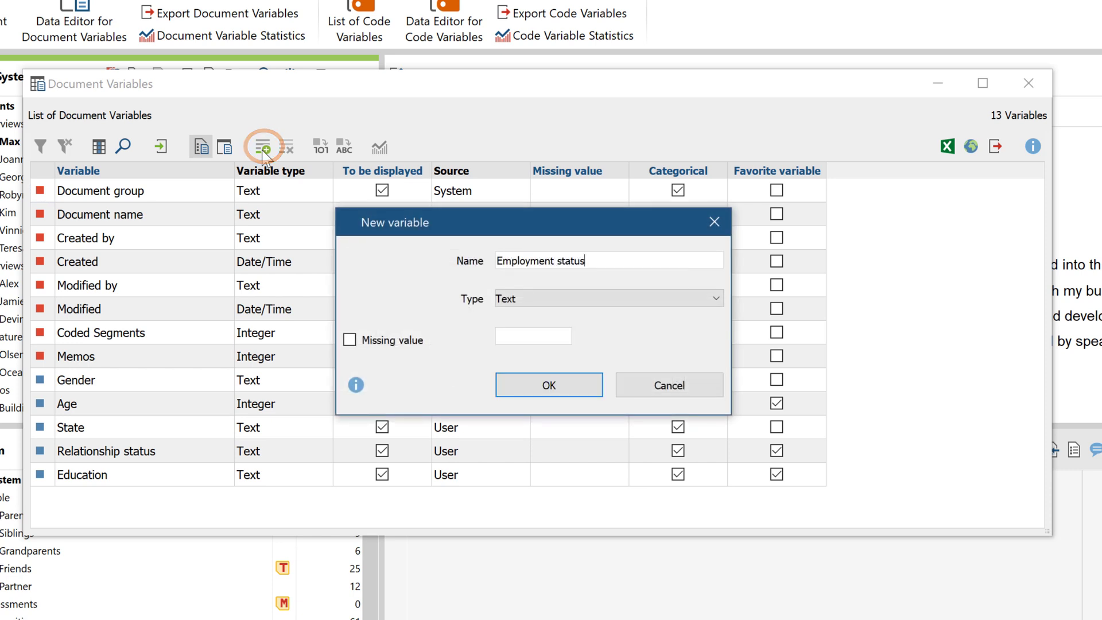
{"action": "left_click", "coordinate": [583, 300]}
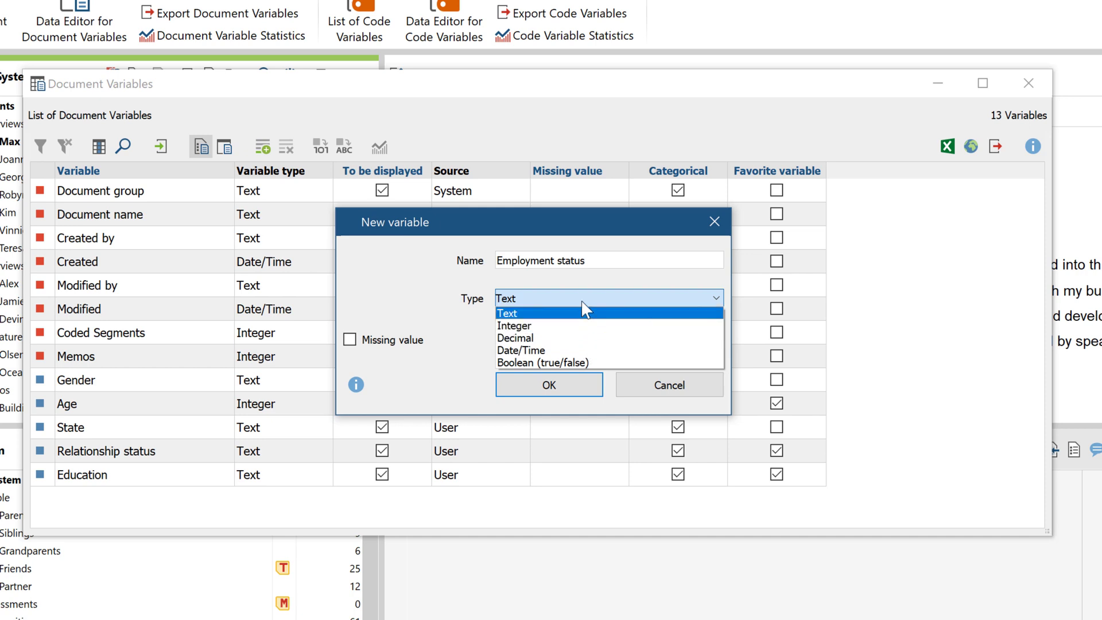
{"action": "left_click", "coordinate": [581, 301]}
{"action": "left_click", "coordinate": [570, 378]}
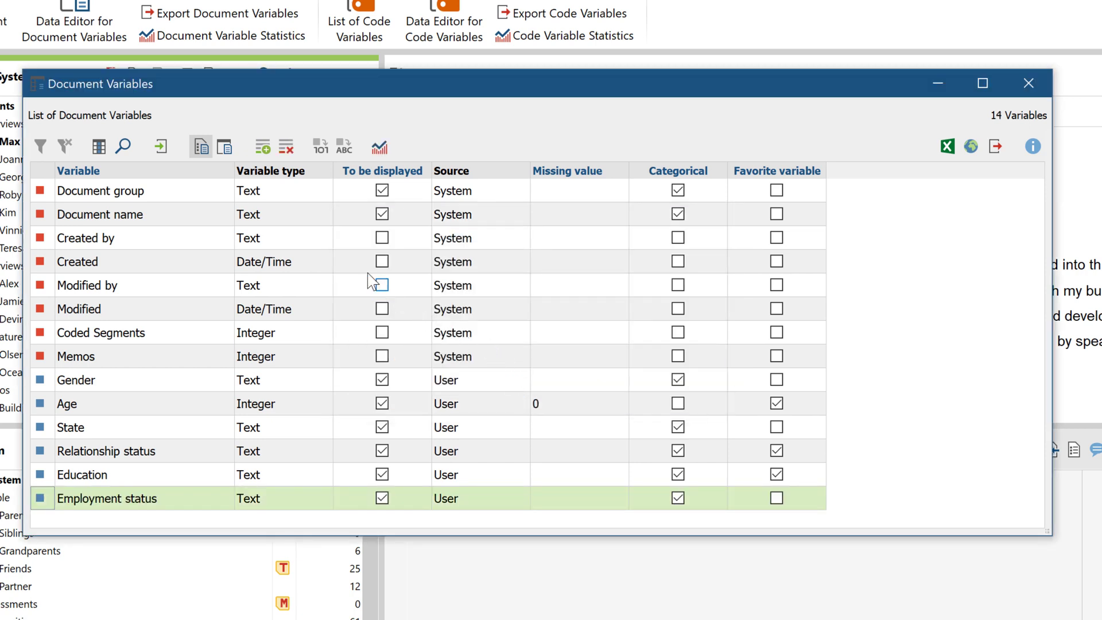
{"action": "left_click", "coordinate": [230, 161]}
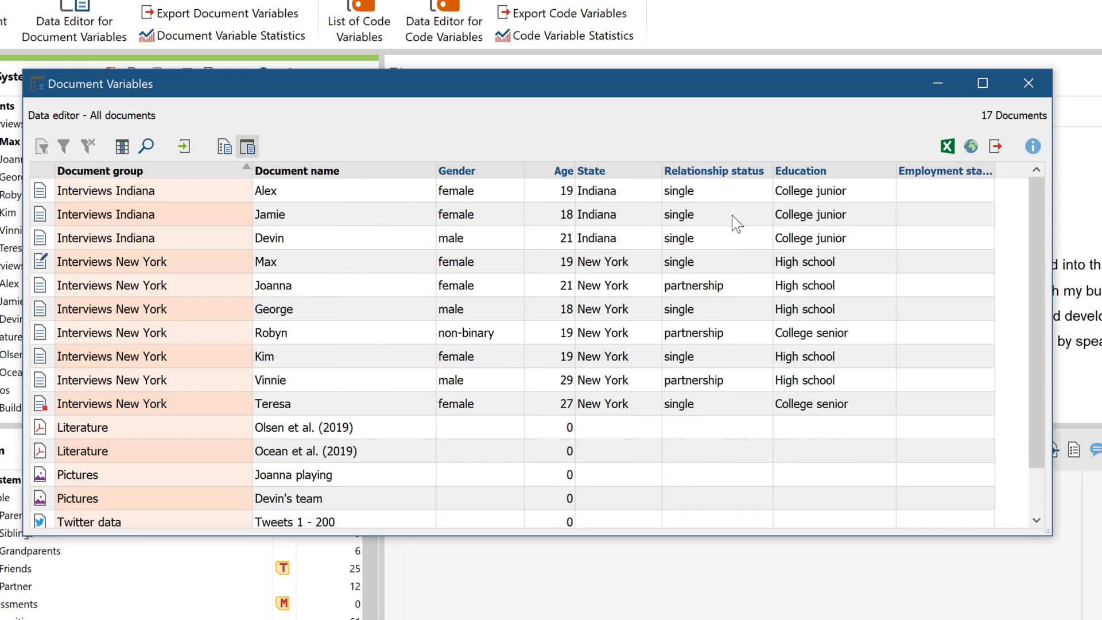
Step: Widen the Employment status column and enter Employed and Unemployed for the first two interviews
{"action": "left_click_drag", "start_coordinate": [993, 171], "coordinate": [1012, 172]}
{"action": "double_click", "coordinate": [992, 191]}
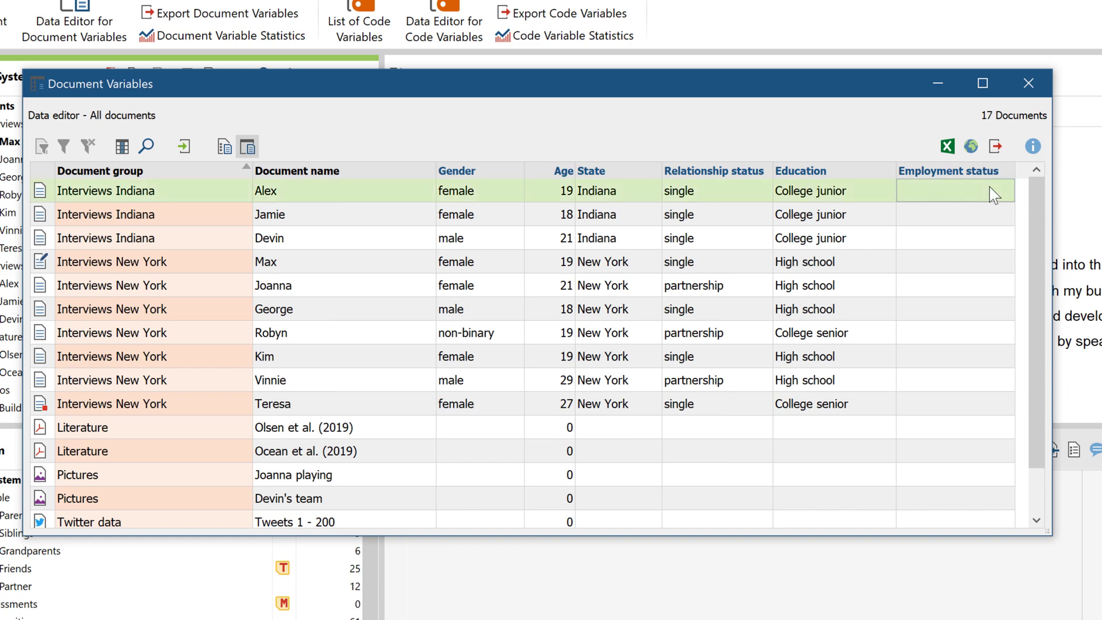
{"action": "type", "text": "Employed"}
{"action": "key", "text": "Return"}
{"action": "type", "text": "Unemployed"}
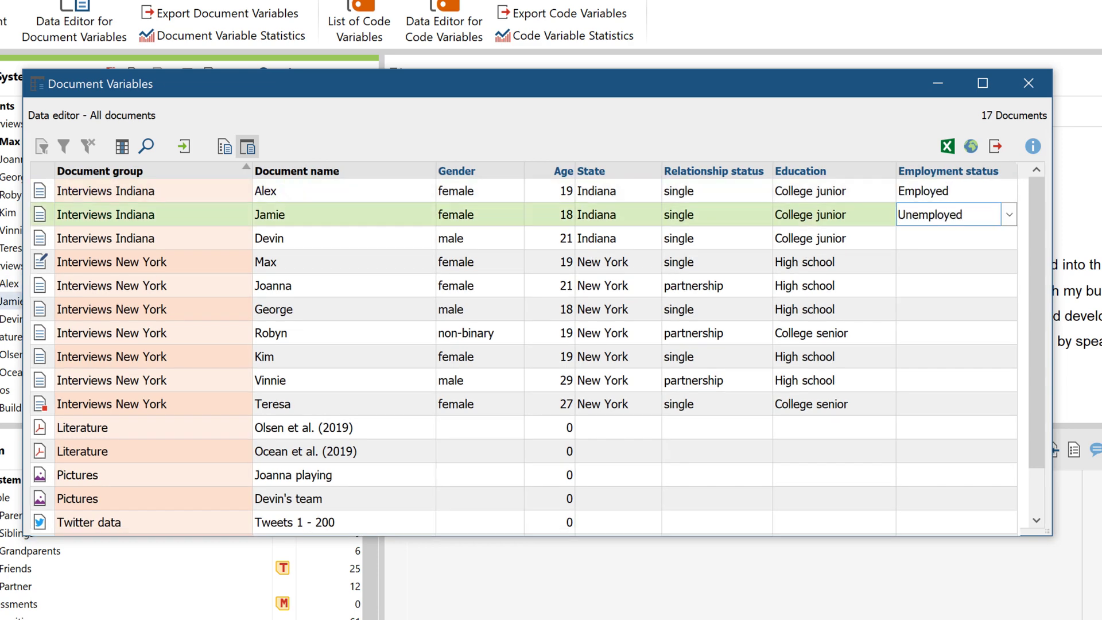
{"action": "key", "text": "Return"}
Step: Enter Employed, Self-employed, Job-seeking and Self-employed for the following interviews
{"action": "type", "text": "Employed"}
{"action": "key", "text": "Return"}
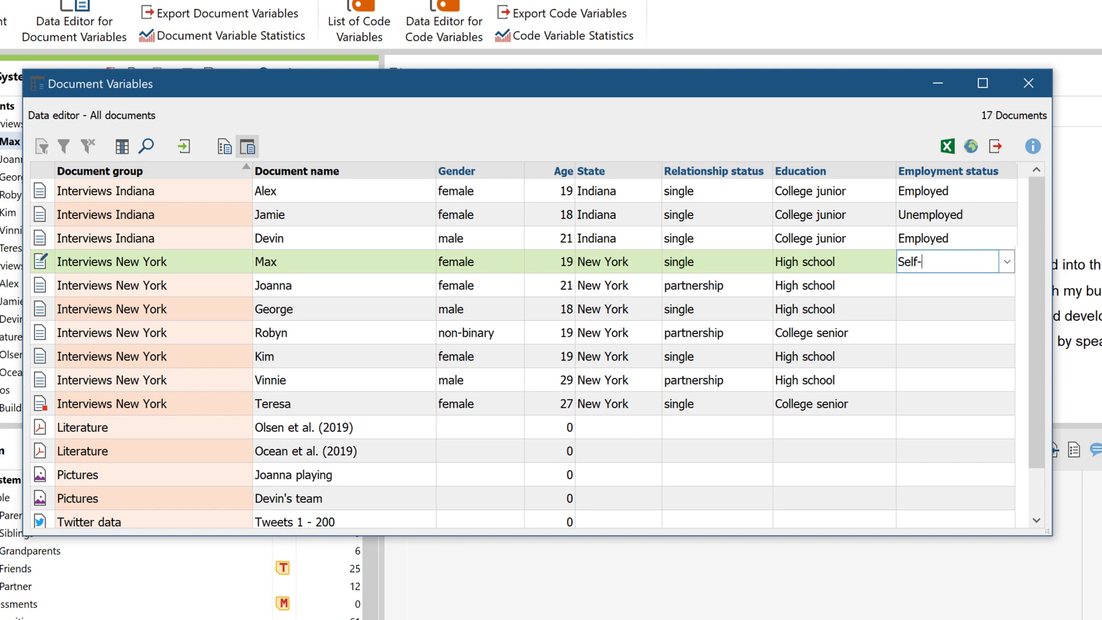
{"action": "key", "text": "Return"}
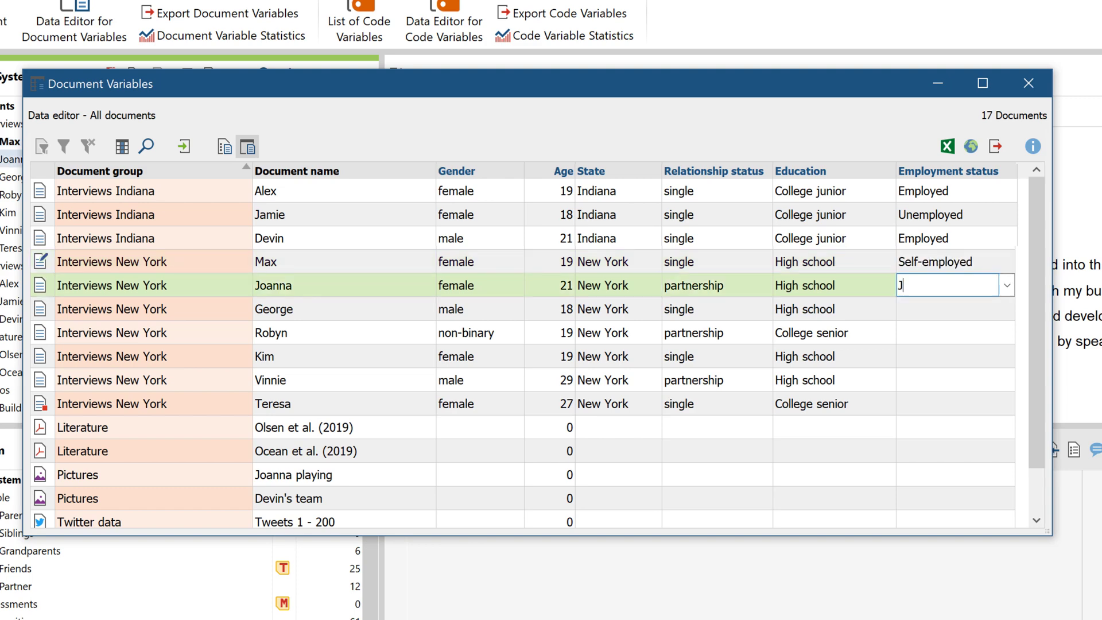
{"action": "type", "text": "Job-seeking"}
{"action": "key", "text": "Return"}
{"action": "type", "text": "Self-employed"}
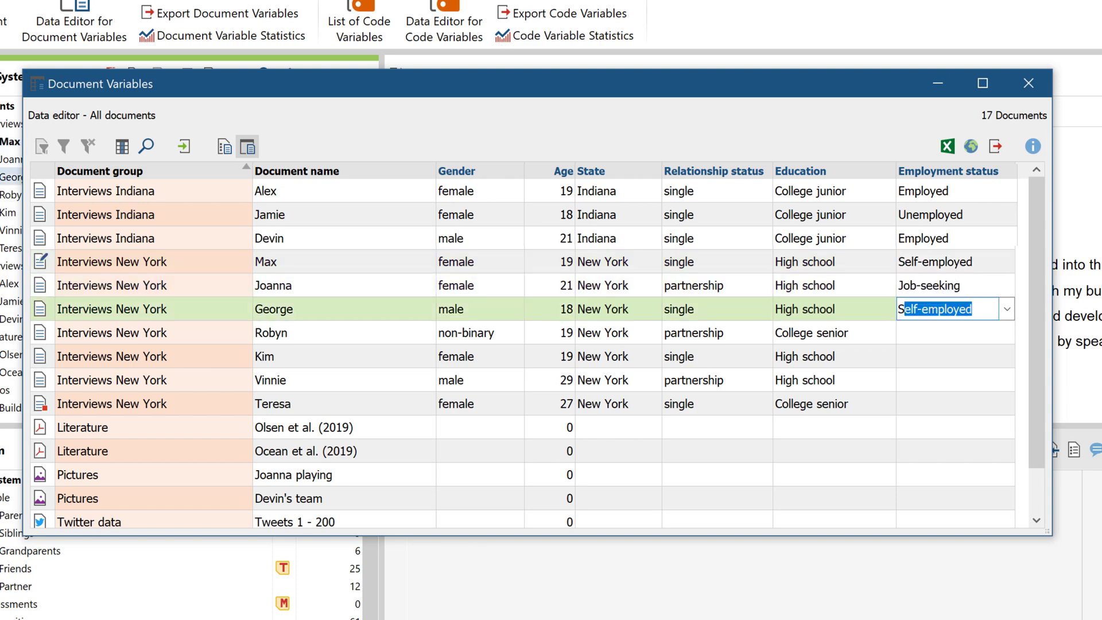
{"action": "key", "text": "Return"}
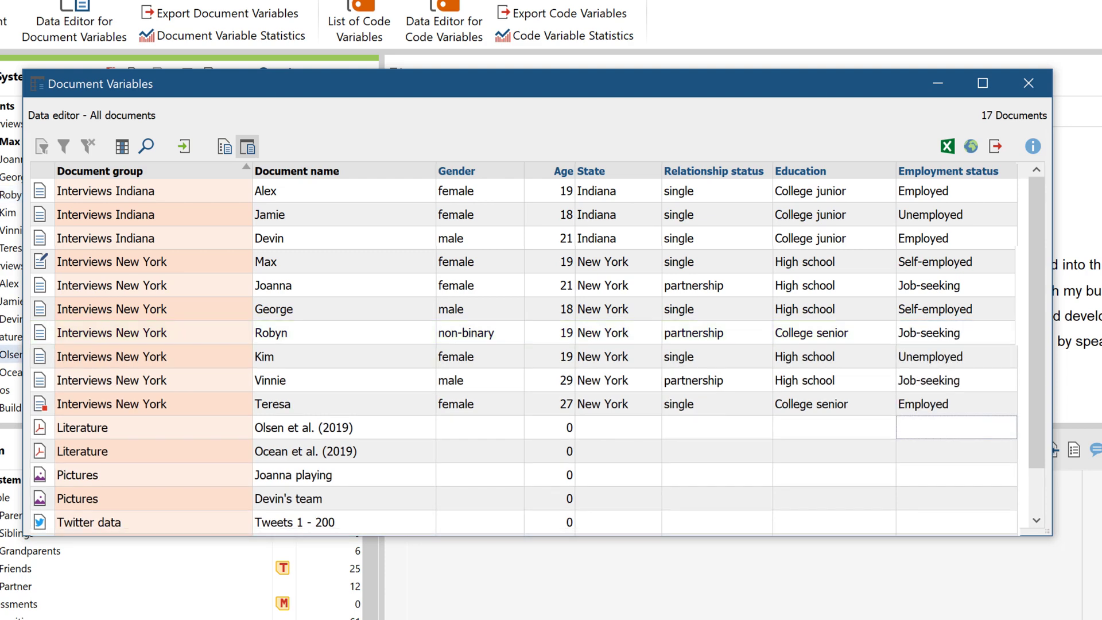
Step: Export the variables table to Document Variables.xlsx, then close the Document Variables editor
{"action": "left_click", "coordinate": [947, 148]}
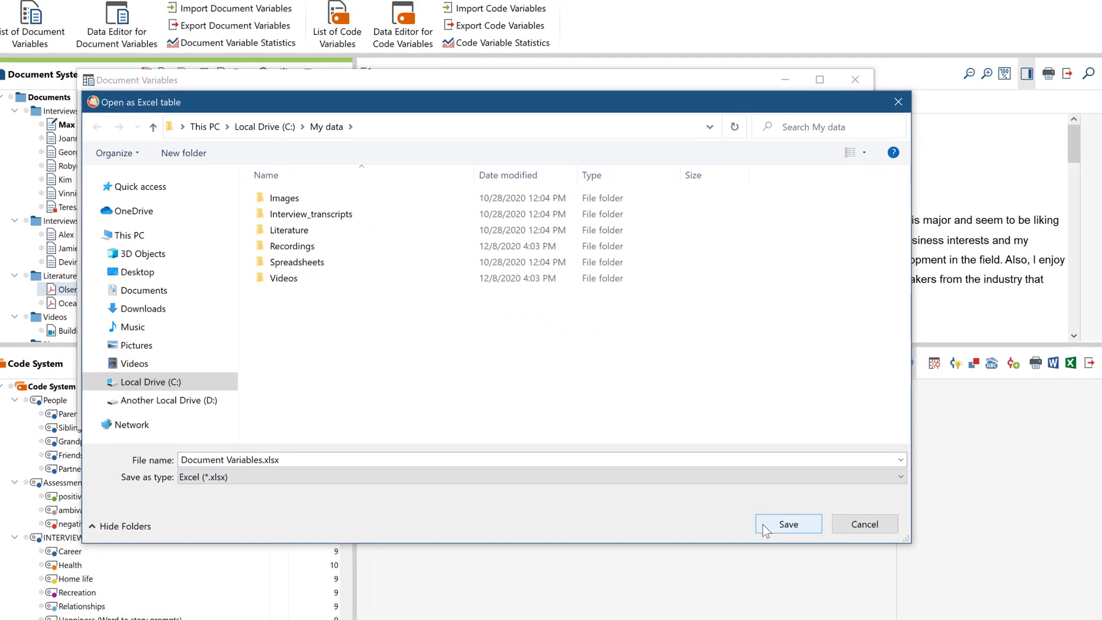
{"action": "left_click", "coordinate": [763, 525]}
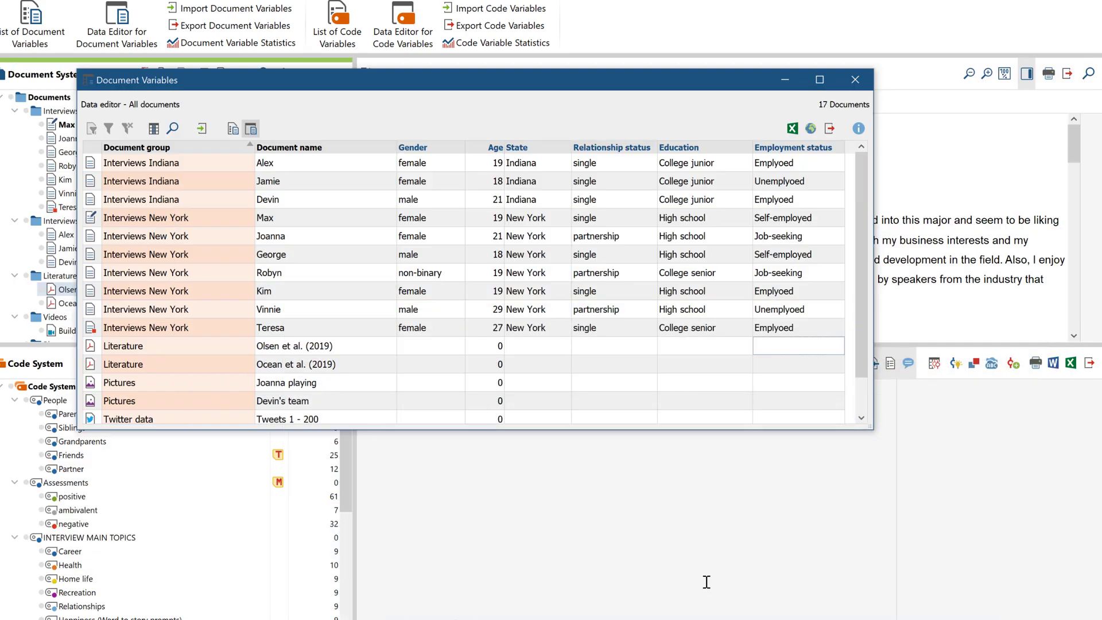
{"action": "left_click", "coordinate": [855, 80]}
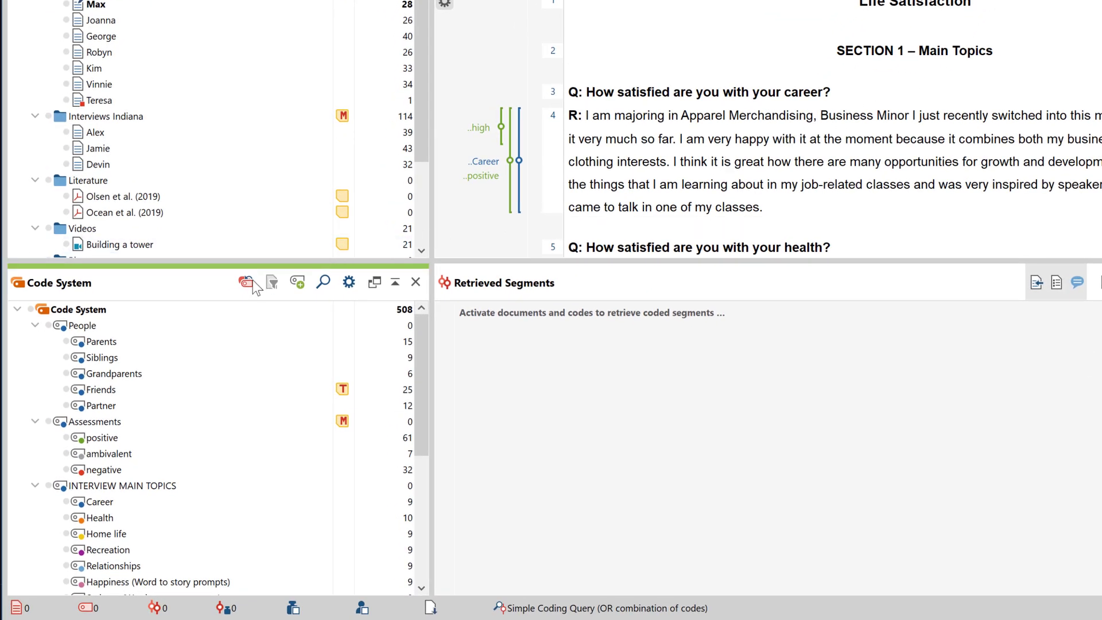
Step: Transform the Parents code into a document variable
{"action": "right_click", "coordinate": [163, 343]}
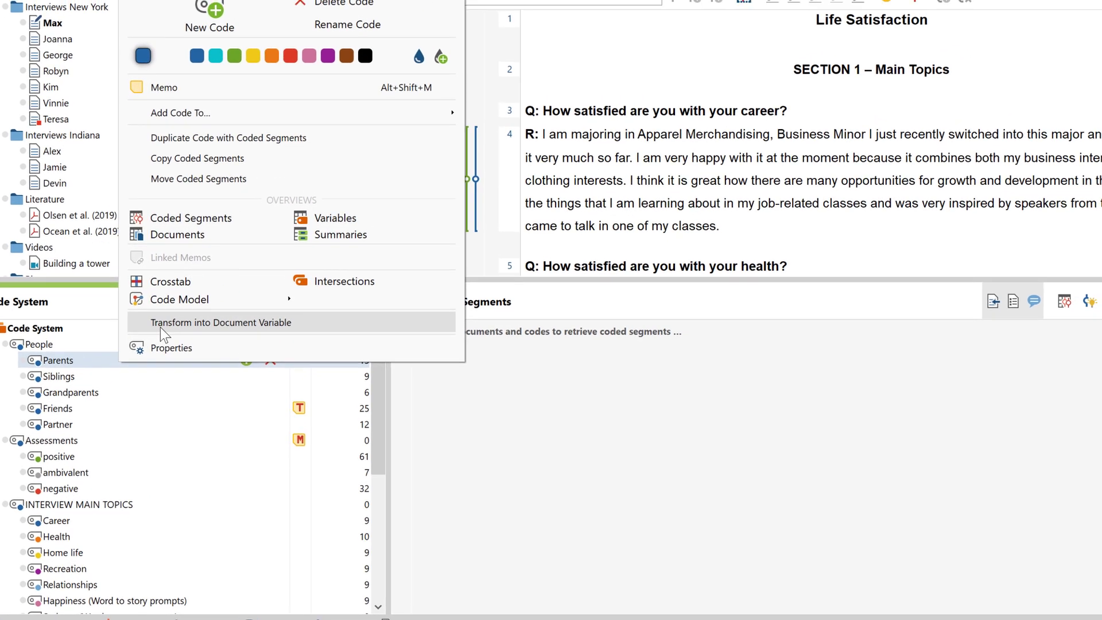
{"action": "left_click", "coordinate": [229, 303]}
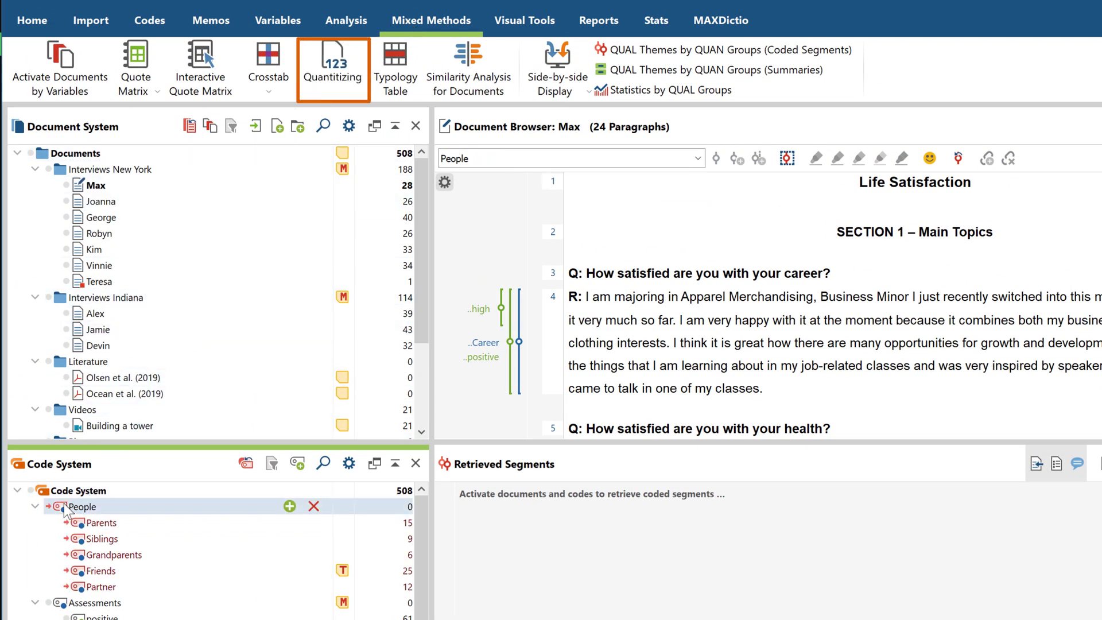
Step: Quantitize the activated People codes into count variables and close the Document Variables editor
{"action": "left_click", "coordinate": [333, 90]}
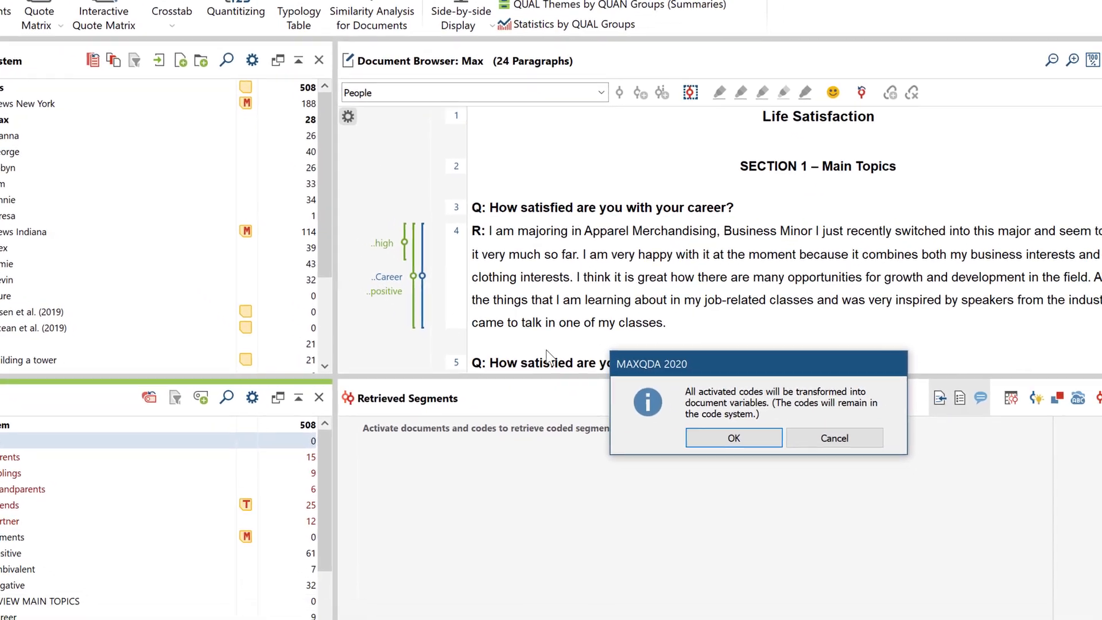
{"action": "left_click", "coordinate": [637, 390]}
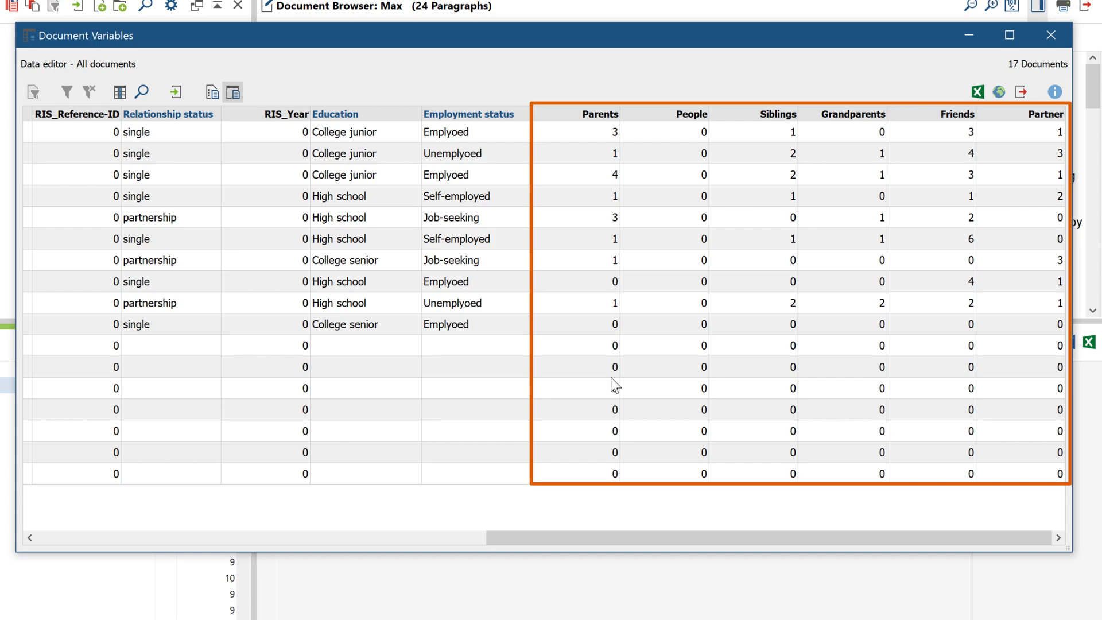
{"action": "left_click", "coordinate": [1051, 37]}
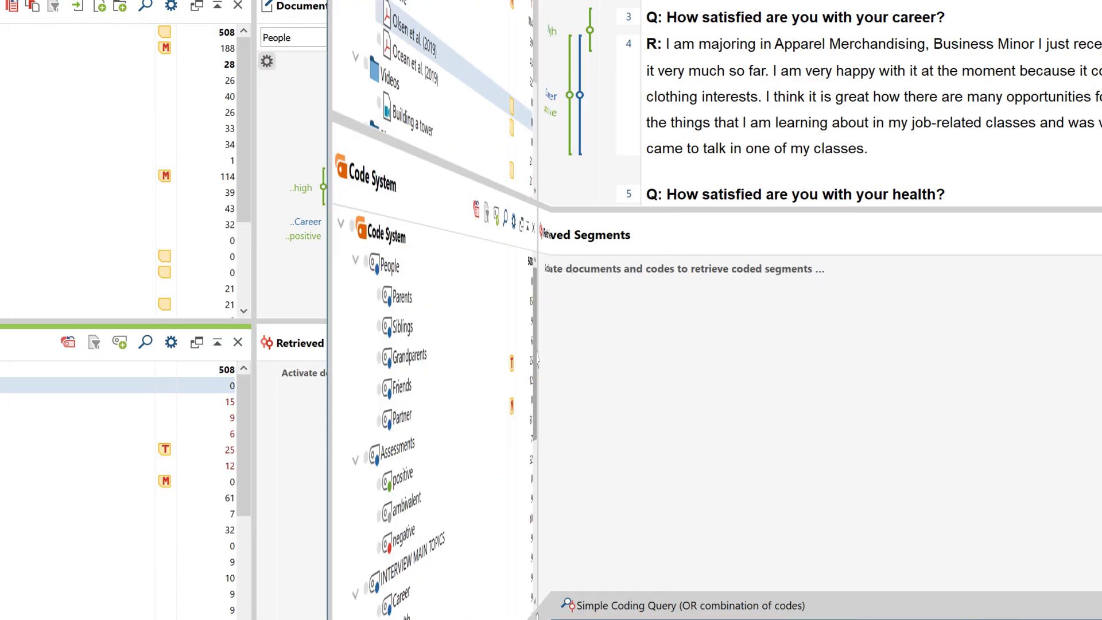
{"action": "left_click_drag", "start_coordinate": [244, 449], "coordinate": [244, 464]}
{"action": "left_click_drag", "start_coordinate": [480, 376], "coordinate": [473, 436]}
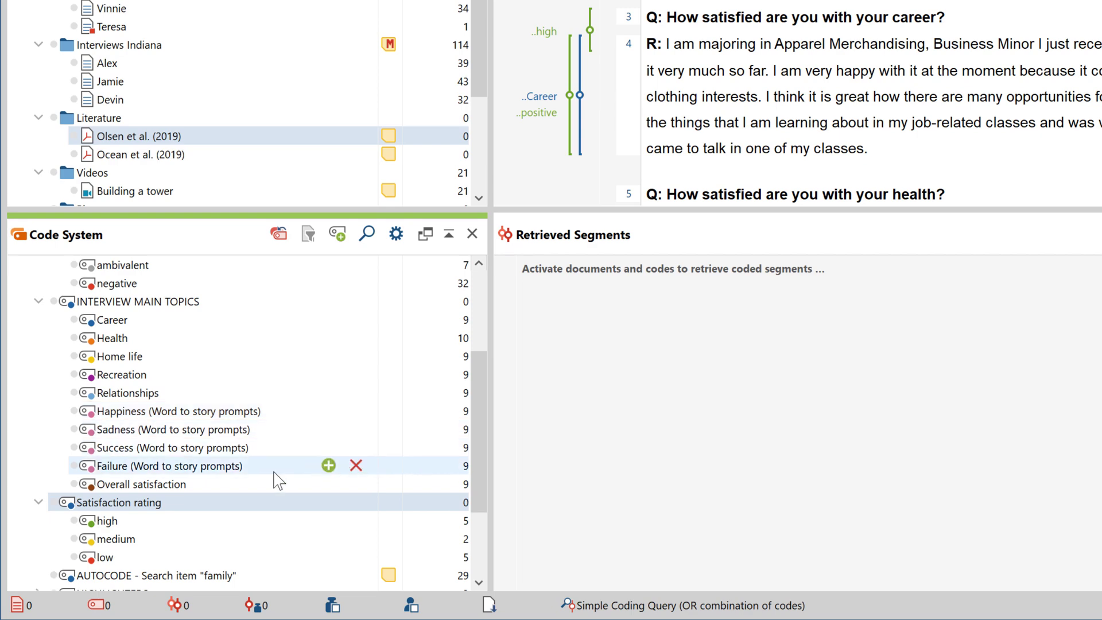
Step: Transform the Satisfaction rating code into a categorical document variable
{"action": "right_click", "coordinate": [251, 504]}
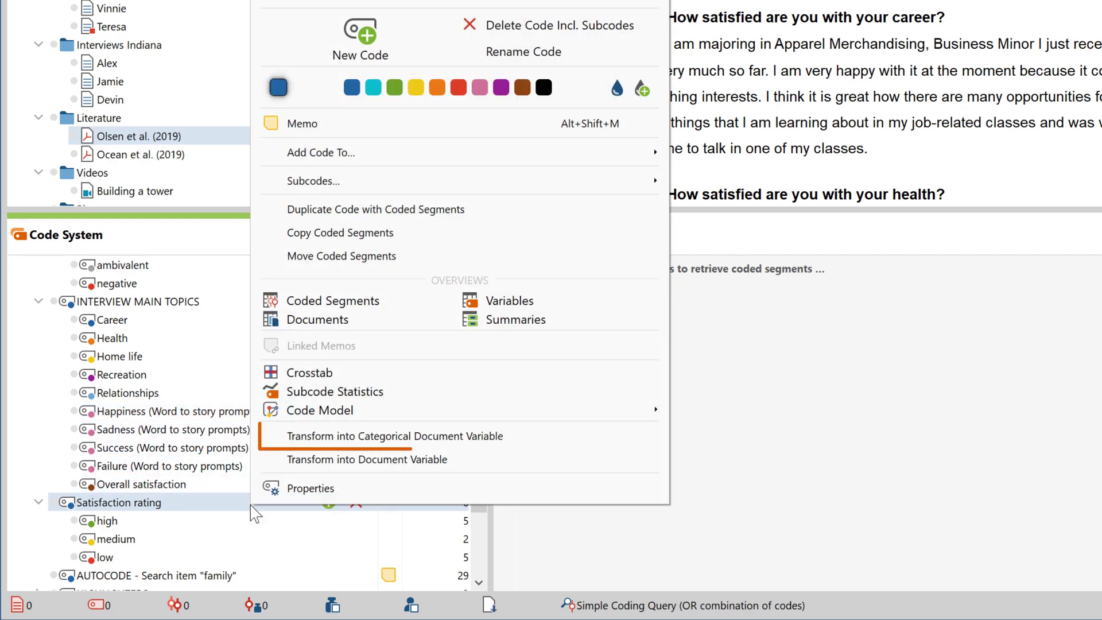
{"action": "left_click", "coordinate": [304, 439]}
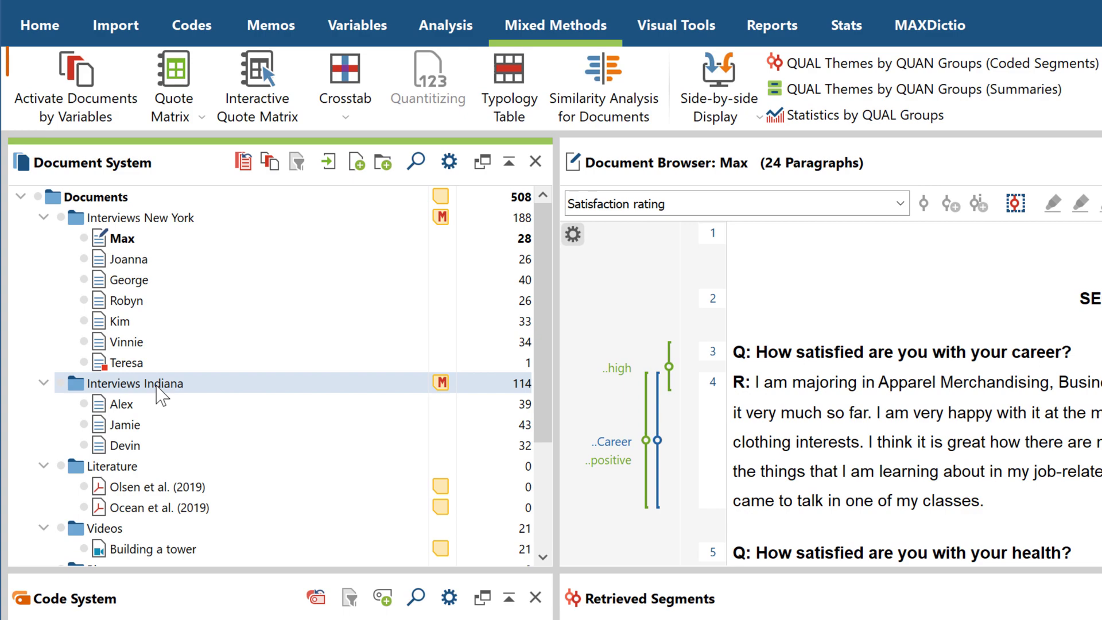
Step: Activate the documents whose Education equals College senior
{"action": "left_click", "coordinate": [127, 118]}
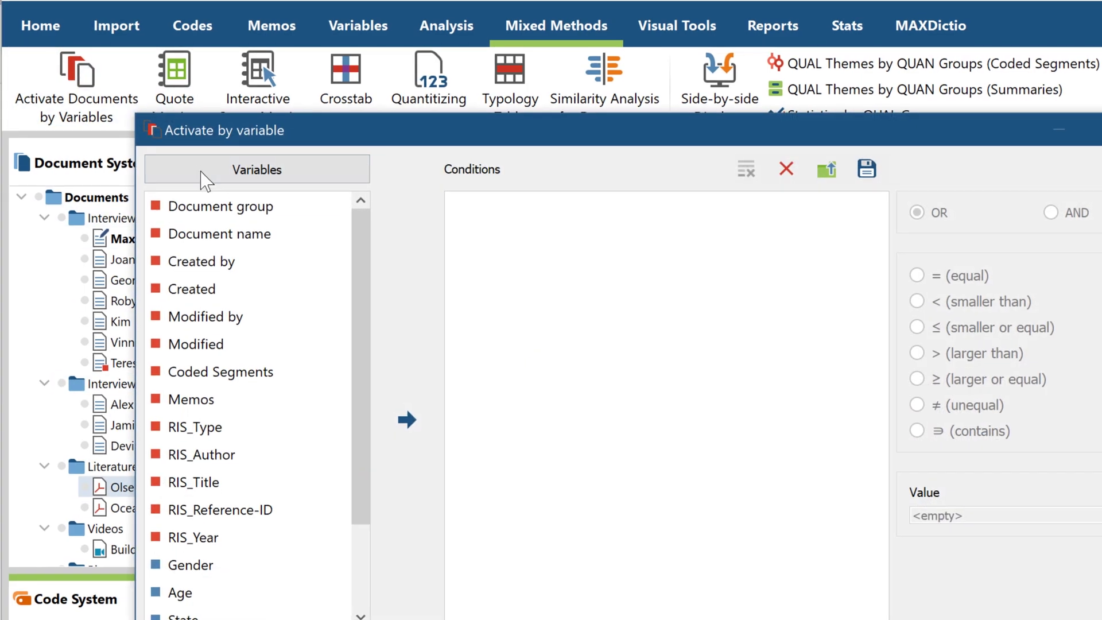
{"action": "scroll", "coordinate": [341, 298], "scroll_direction": "down", "scroll_amount": 2}
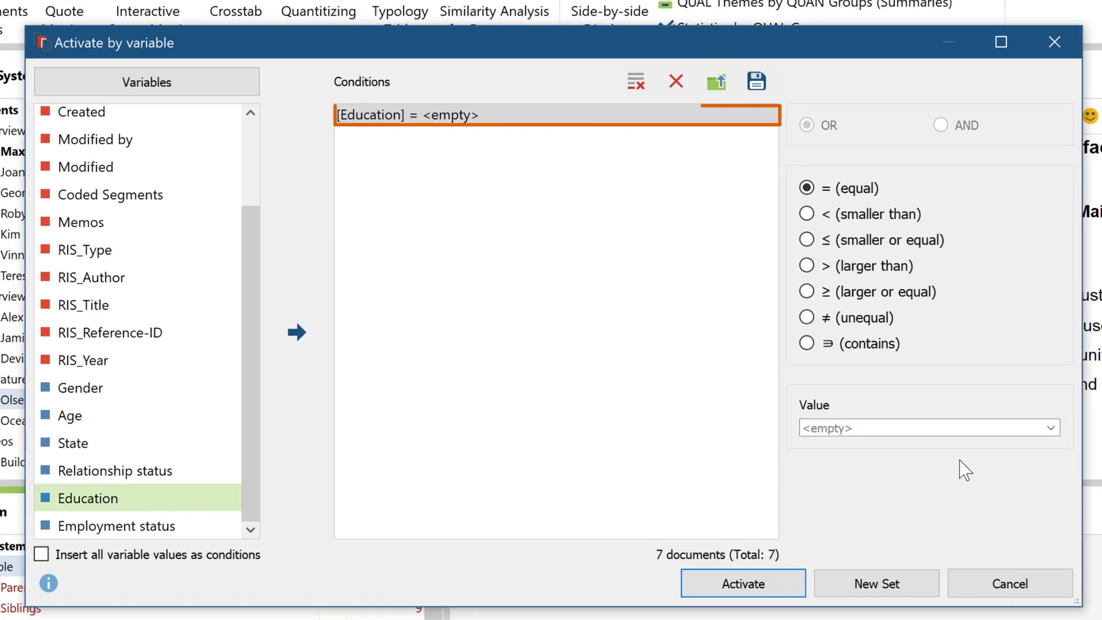
{"action": "left_click", "coordinate": [1049, 428]}
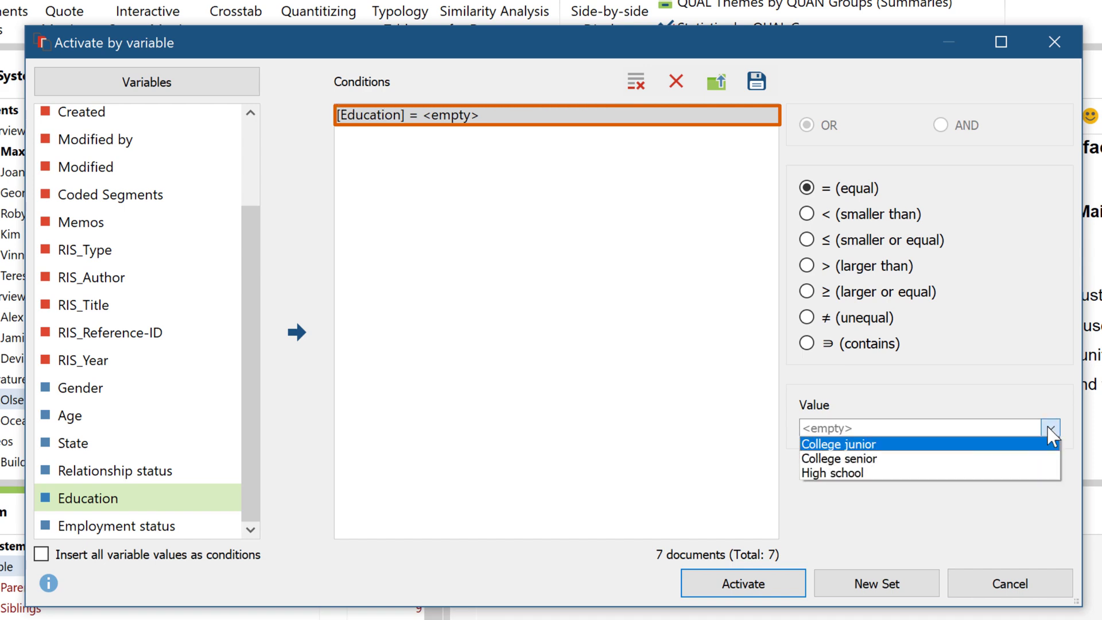
{"action": "left_click", "coordinate": [1042, 459]}
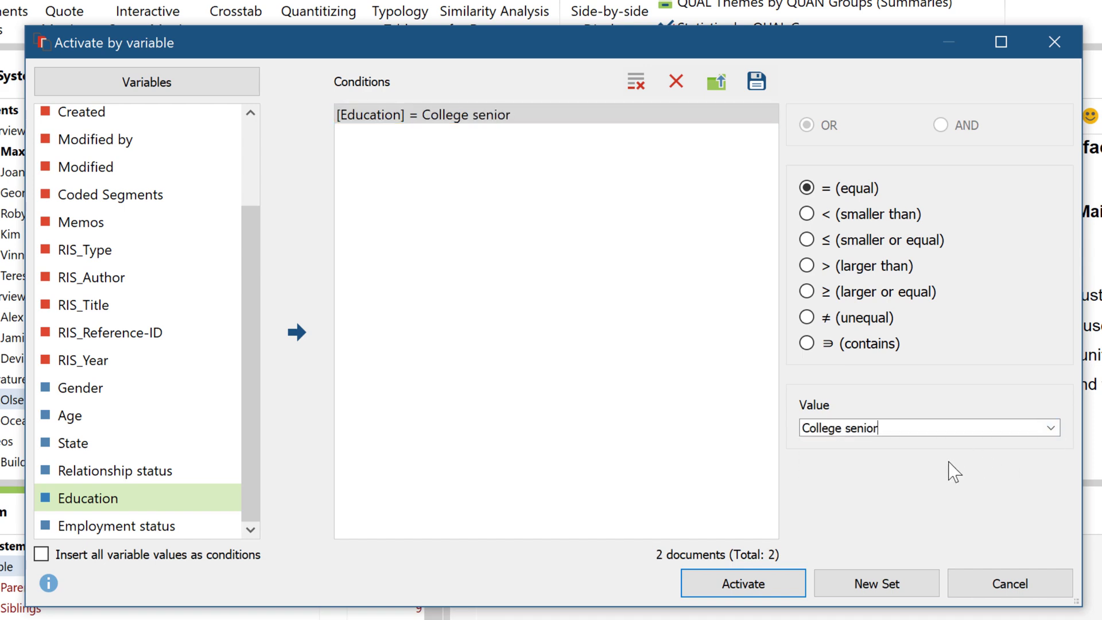
{"action": "left_click", "coordinate": [782, 582]}
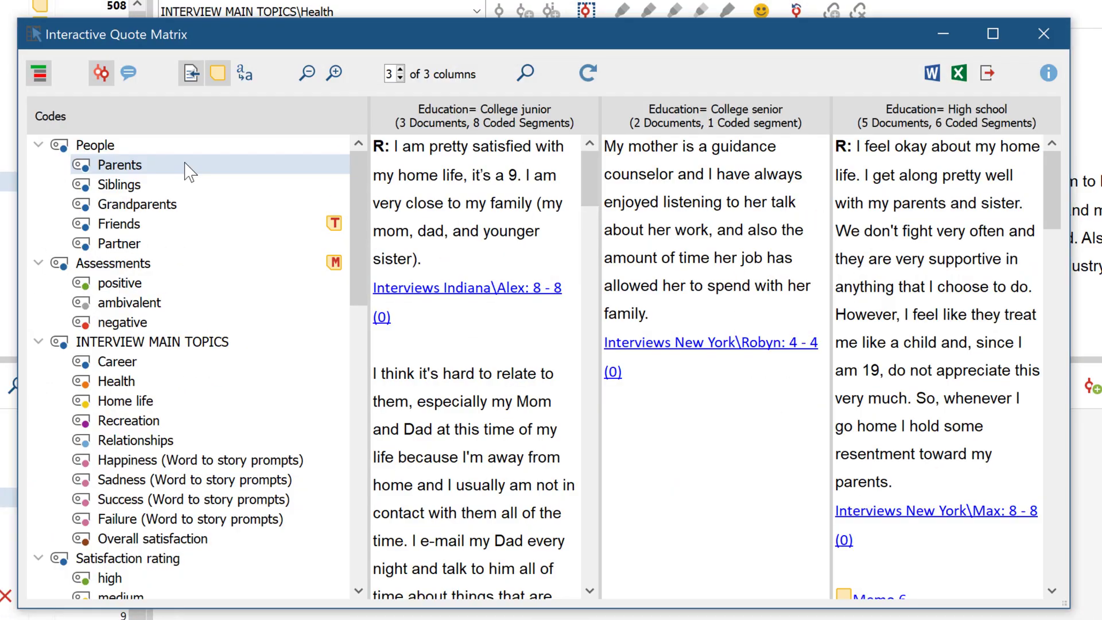
Step: Show Siblings, then Grandparents quotes per Education group in the quote matrix
{"action": "left_click", "coordinate": [181, 186]}
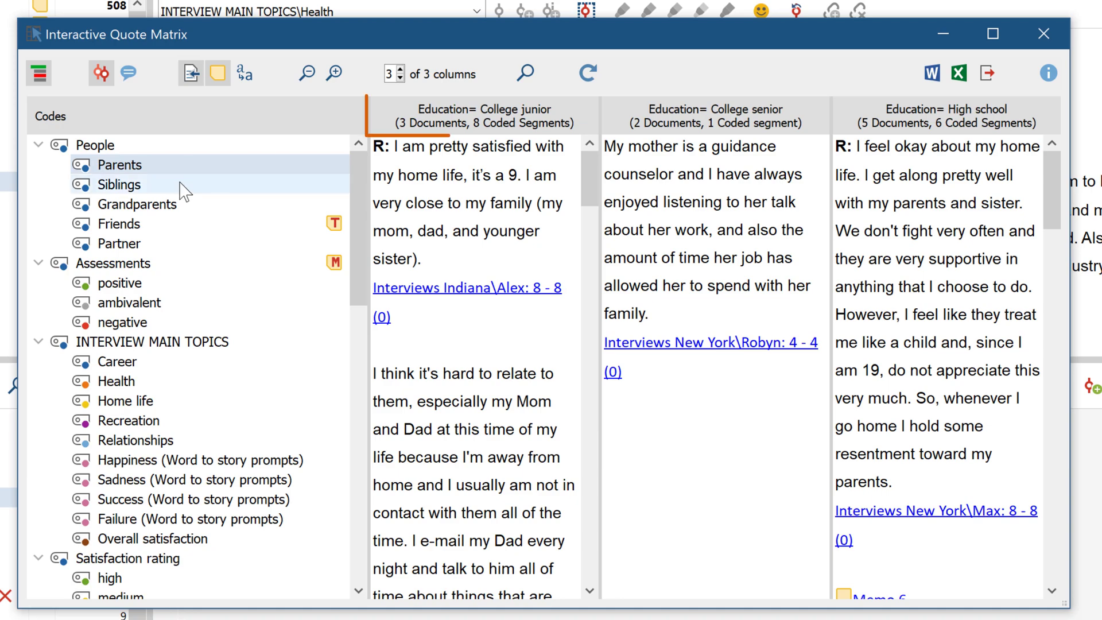
{"action": "left_click", "coordinate": [181, 208]}
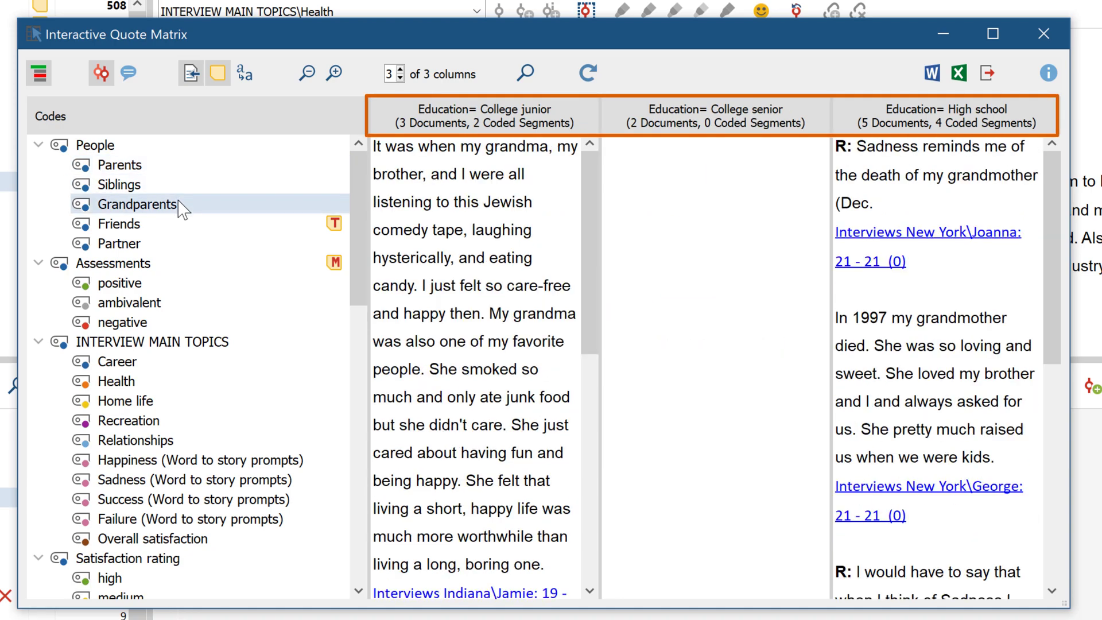